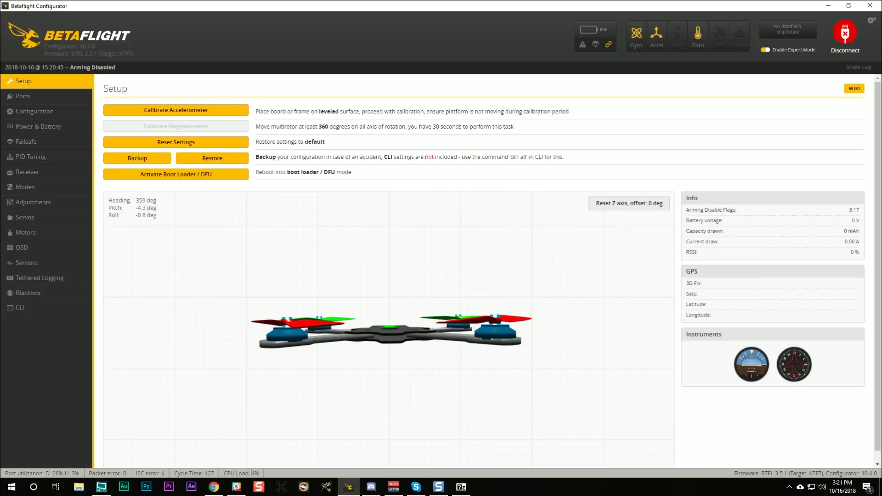
triple_click(254, 474)
click(270, 443)
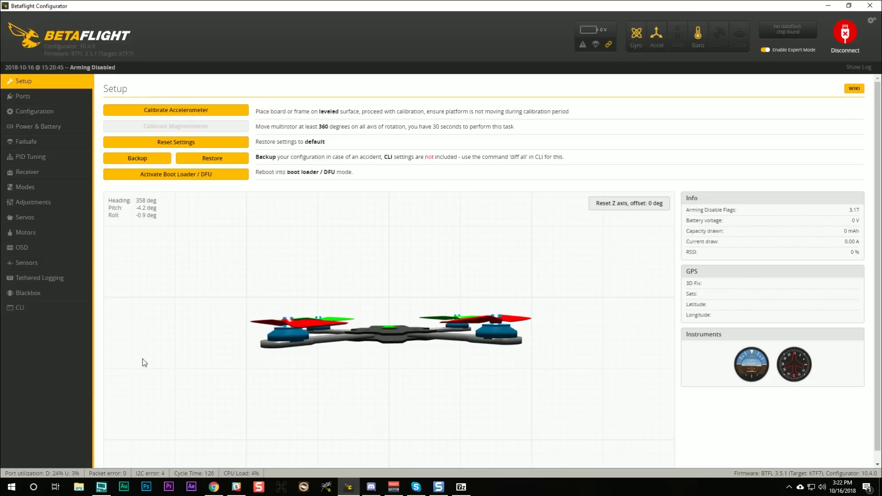
Enable 'gyro 32kHz sampling mode' in Configuration, then save and reboot the board.
click(55, 111)
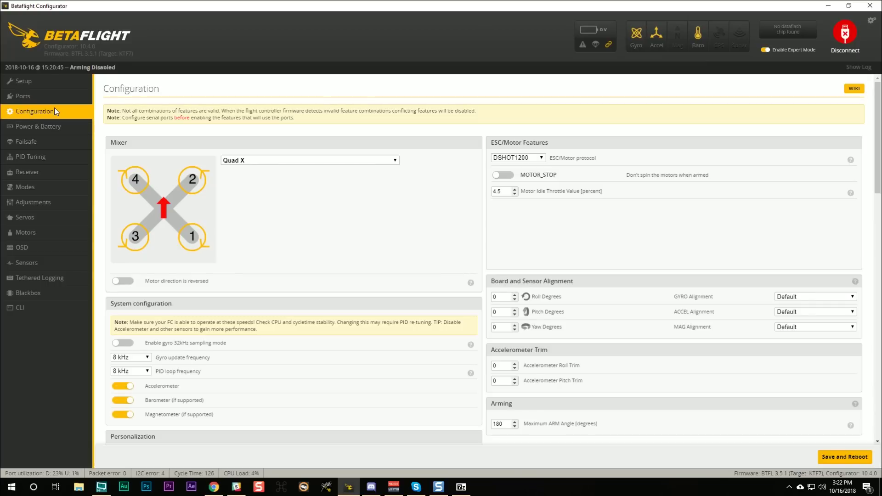
scroll(368, 202, down, 2)
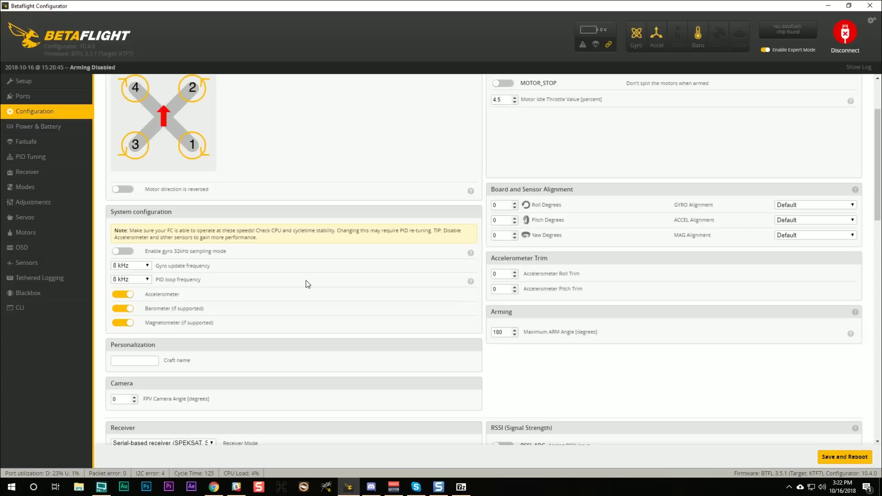
click(128, 252)
click(829, 460)
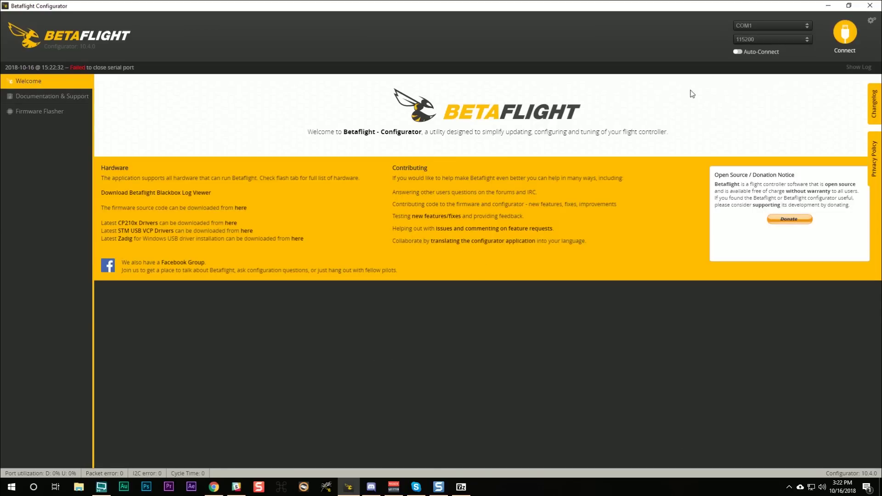
Reconnect, run 'status' in the CLI to see 100% CPU and the LOAD flag, then disconnect.
click(852, 41)
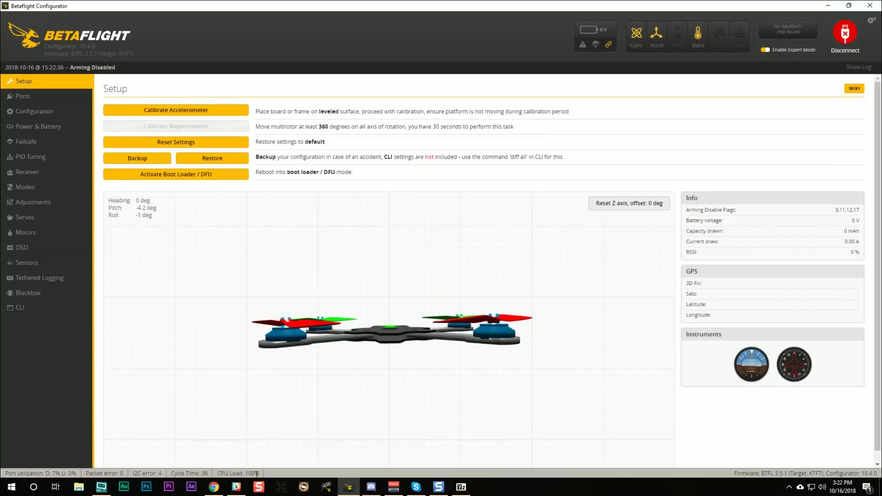
click(14, 307)
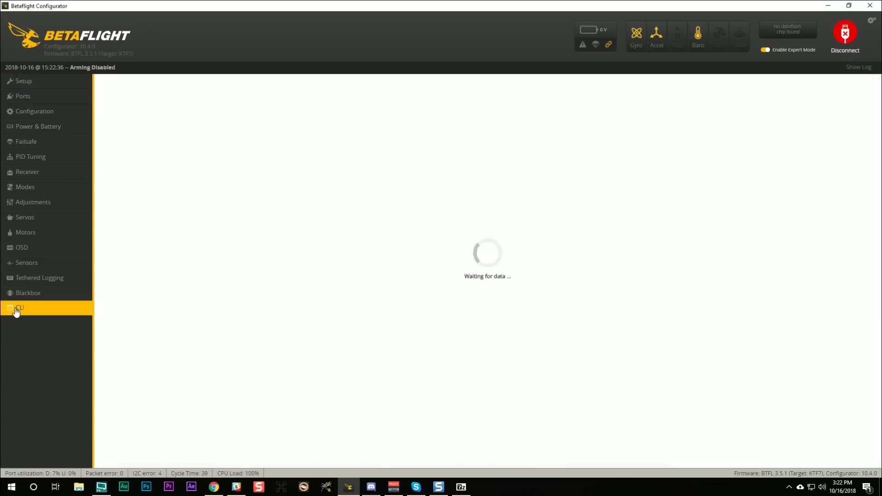
text(status)
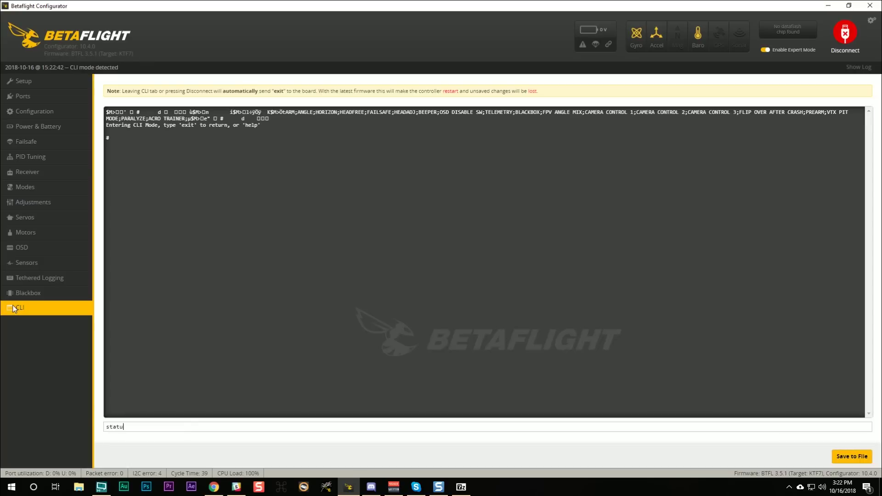
key(Return)
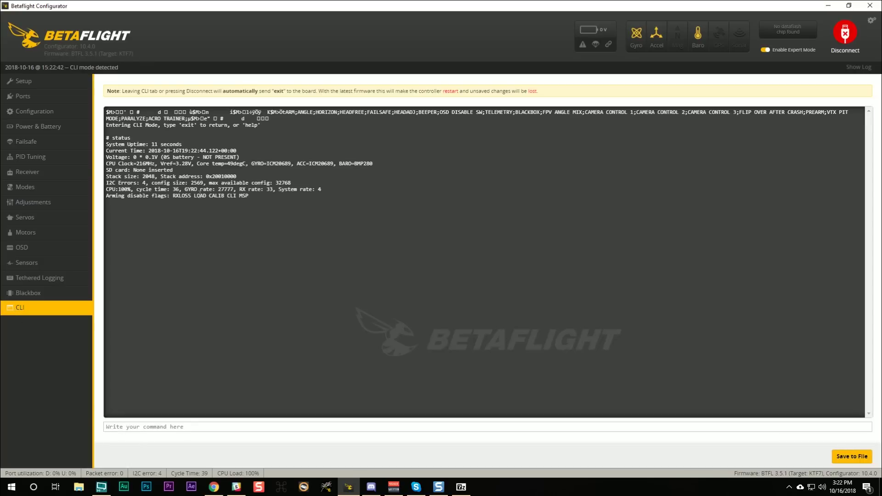
double_click(200, 196)
click(850, 34)
Set the PID loop frequency to 16 kHz with gyro at 32 kHz, then save and reboot.
click(850, 34)
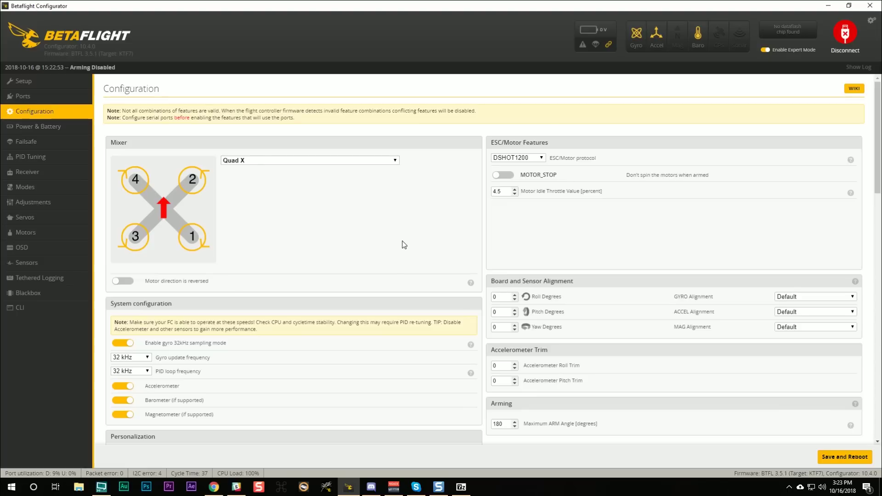
scroll(322, 269, down, 2)
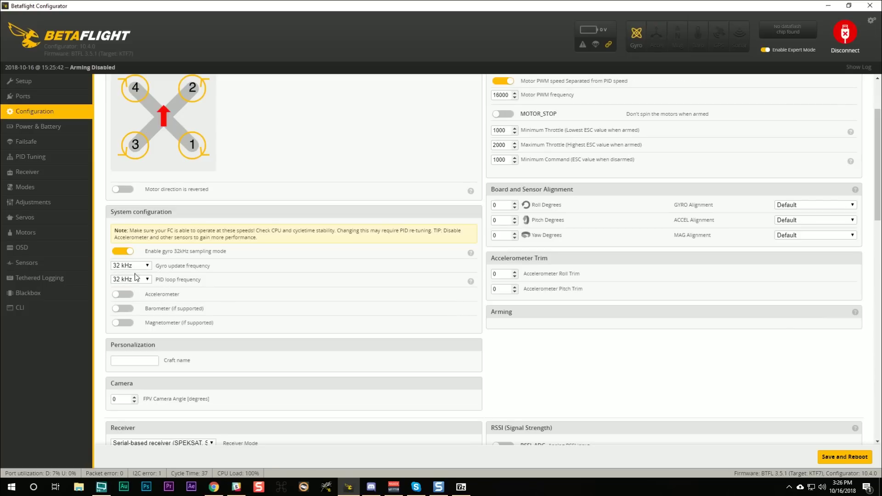
click(136, 282)
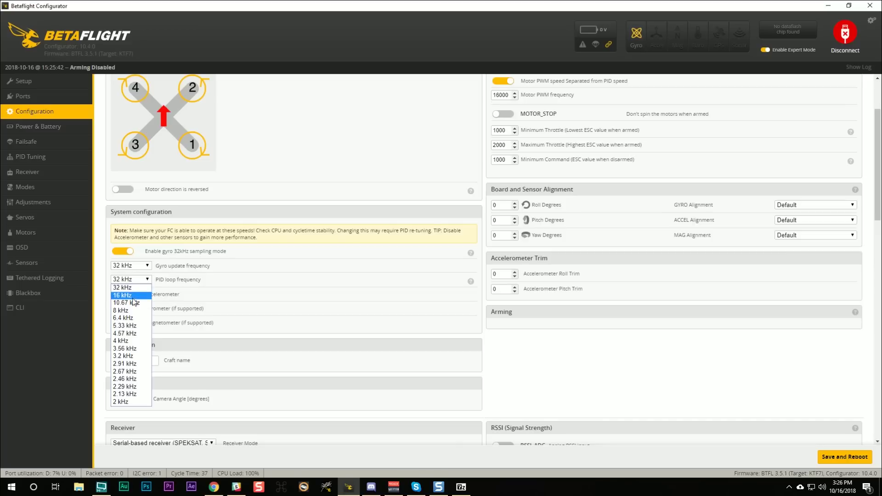
click(134, 295)
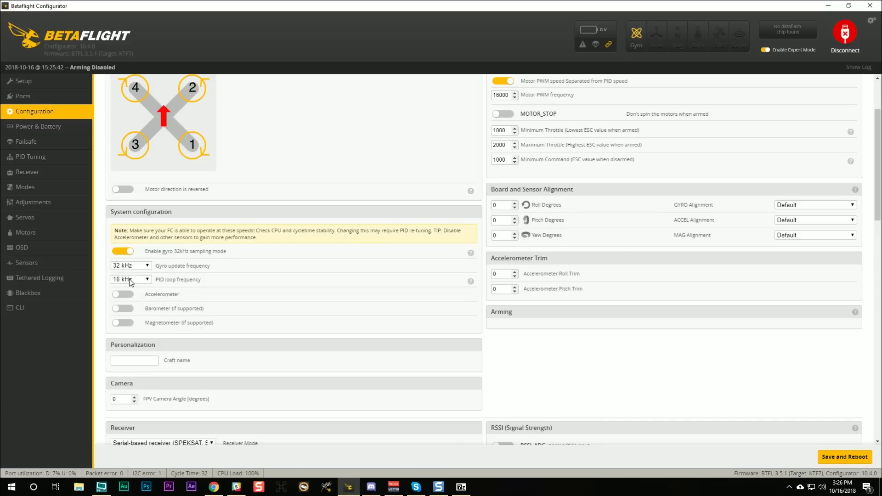
click(832, 457)
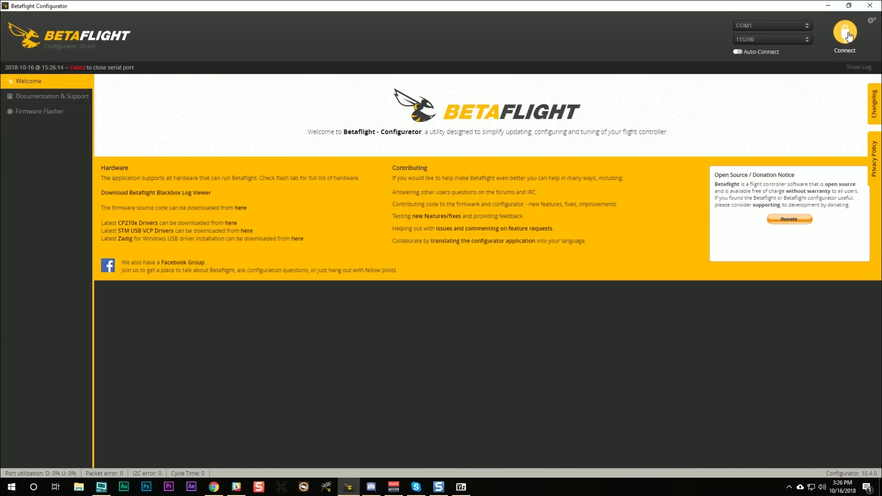
Reconnect and set the ESC/Motor protocol to DSHOT1200 in Configuration.
click(850, 35)
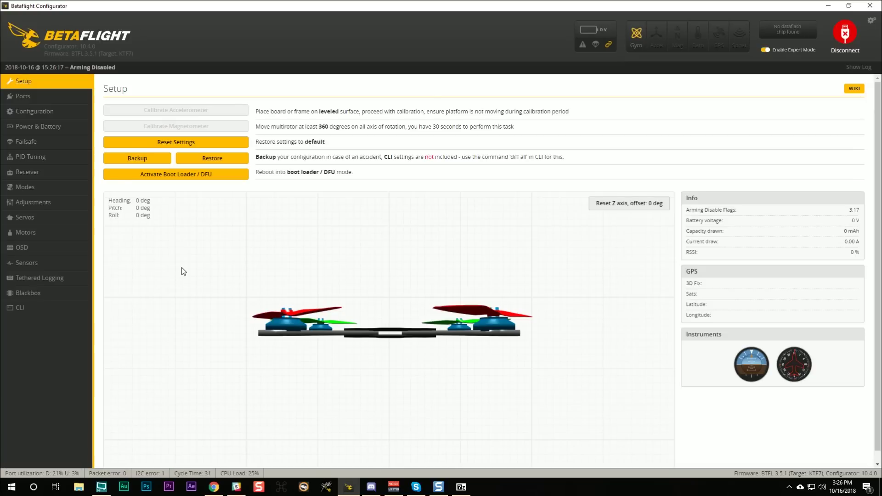
click(49, 107)
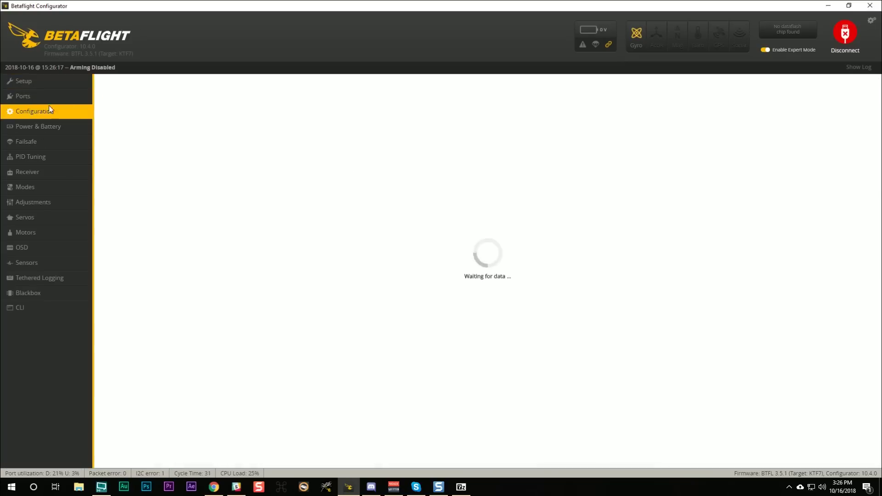
click(525, 161)
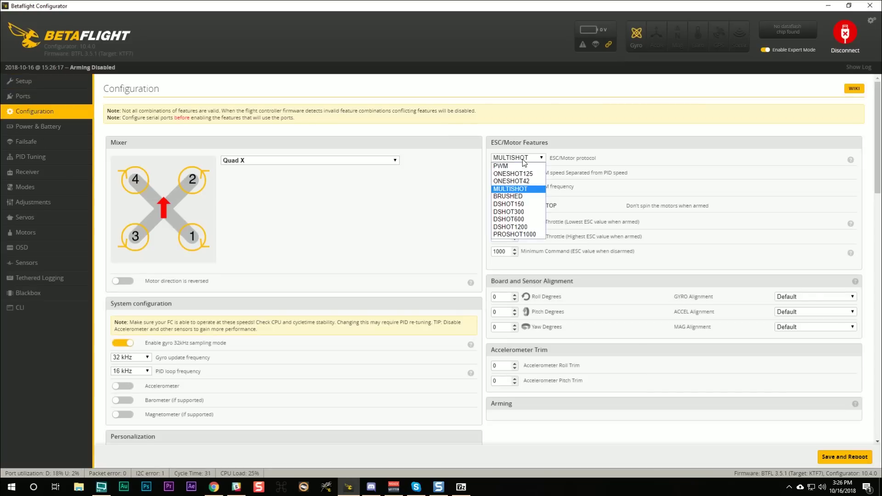
click(520, 227)
Turn off the accelerometer, barometer, magnetometer and DYNAMIC_FILTER, then save and reboot.
scroll(135, 268, down, 2)
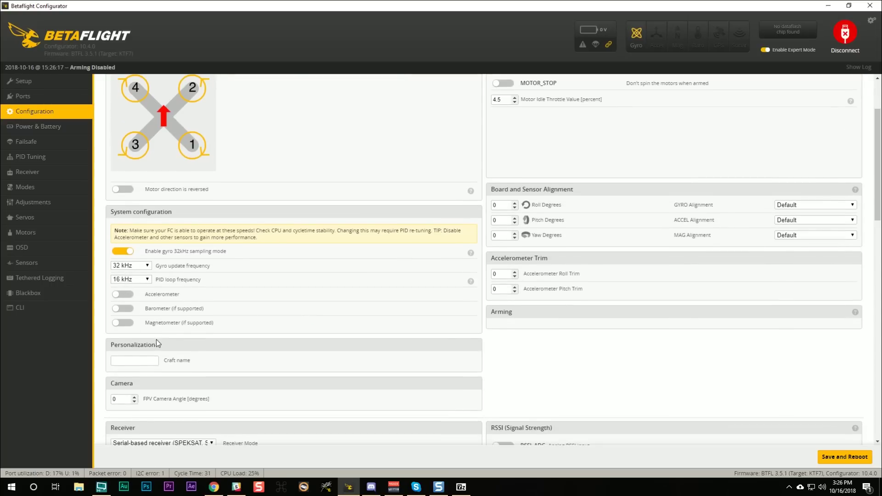
scroll(156, 339, down, 2)
click(123, 202)
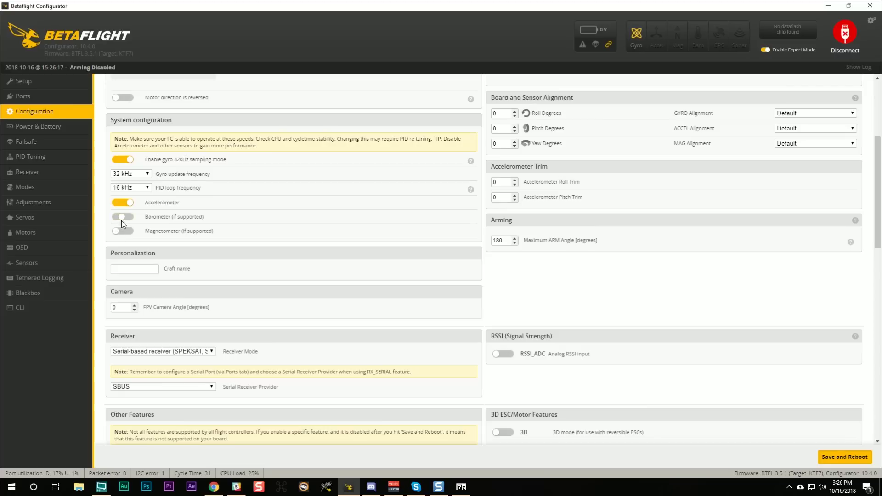
scroll(209, 307, down, 7)
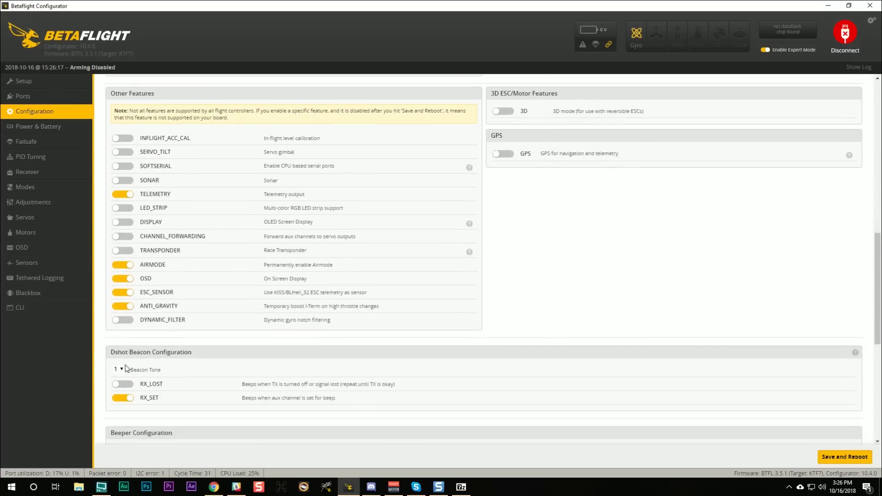
scroll(123, 317, up, 6)
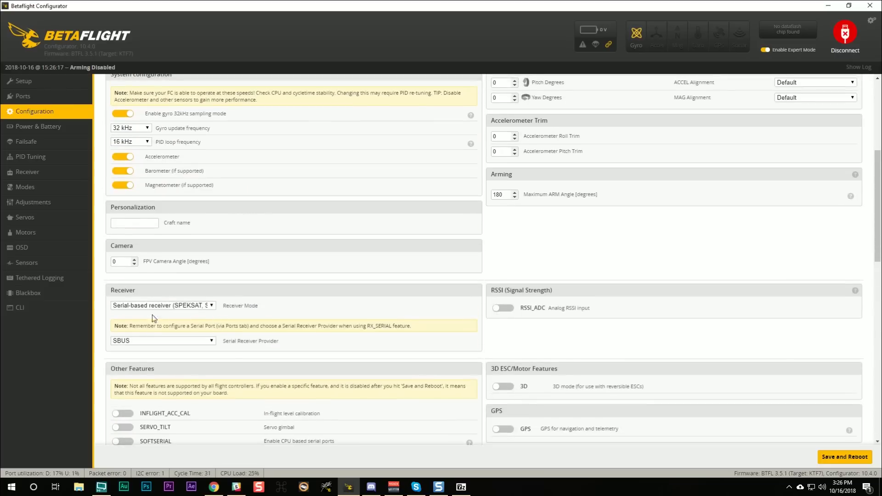
click(121, 157)
click(122, 171)
click(122, 185)
scroll(141, 272, down, 5)
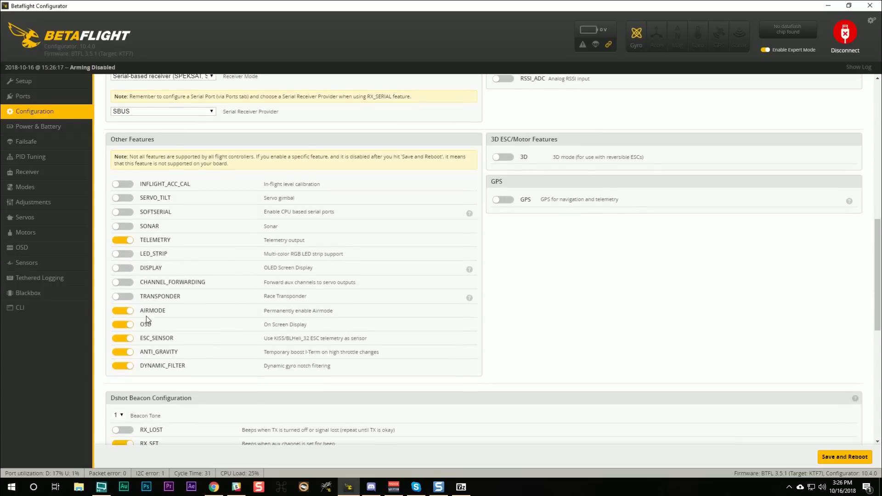
click(131, 368)
scroll(578, 161, up, 10)
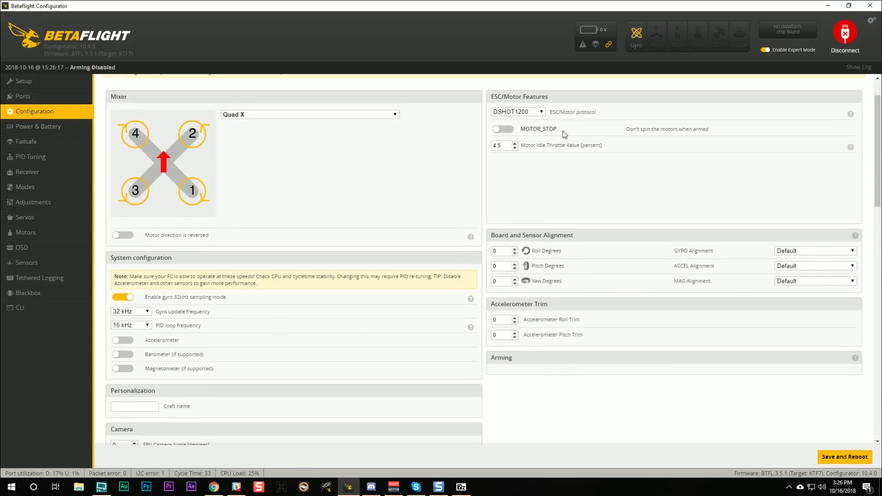
click(833, 458)
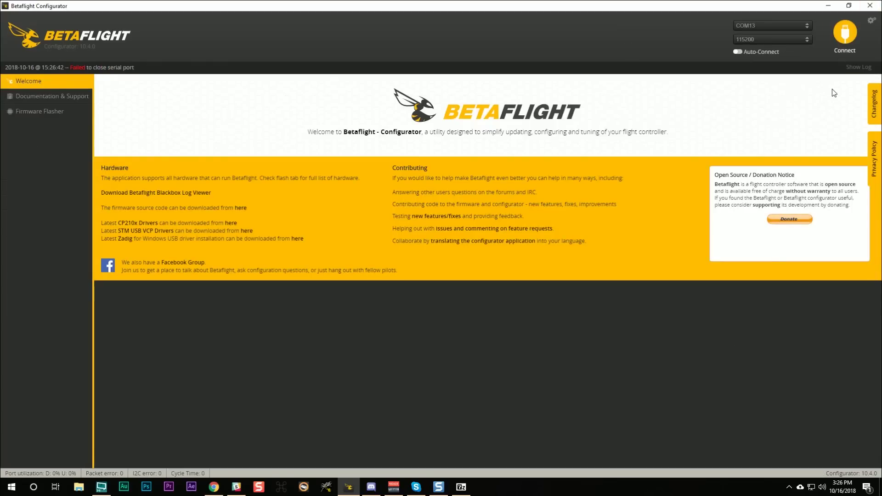
Reconnect, review the Configuration page settings, and save with a reboot.
click(844, 40)
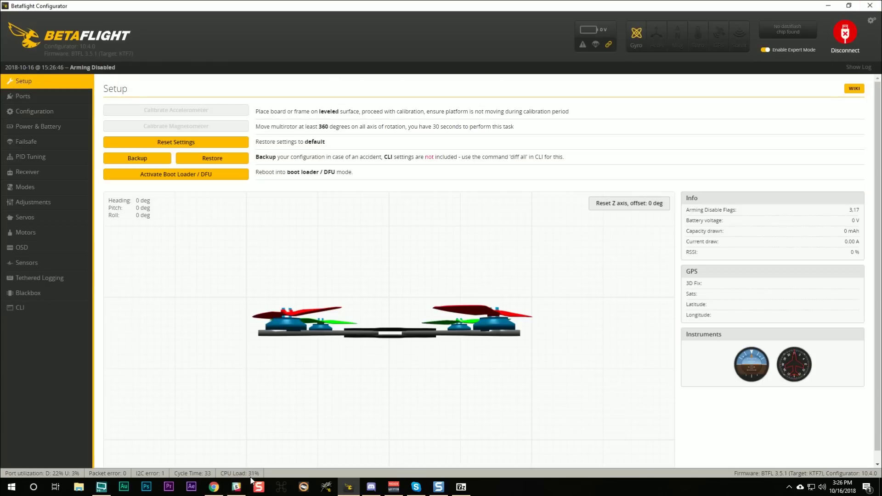
click(37, 112)
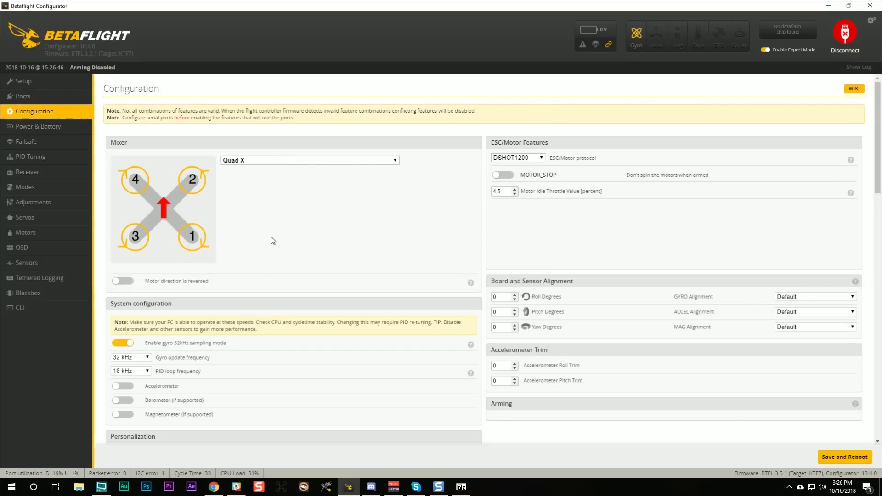
scroll(265, 232, down, 1)
scroll(260, 226, down, 5)
scroll(162, 205, down, 5)
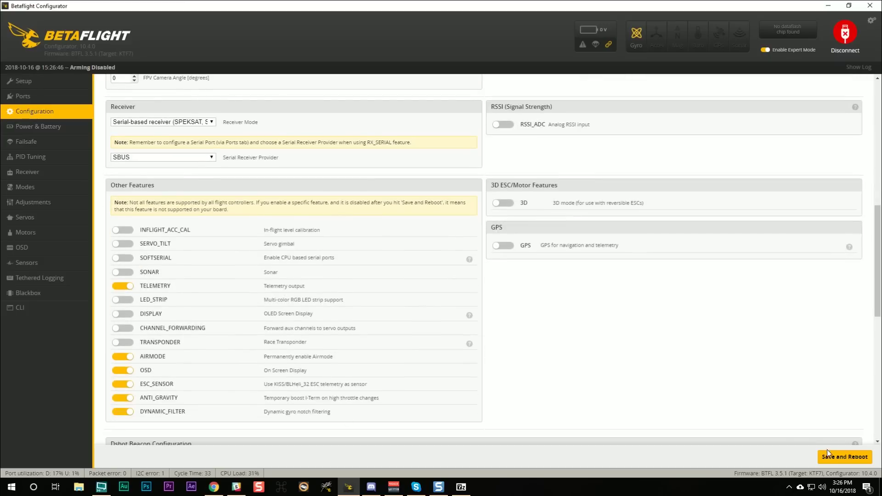
click(844, 456)
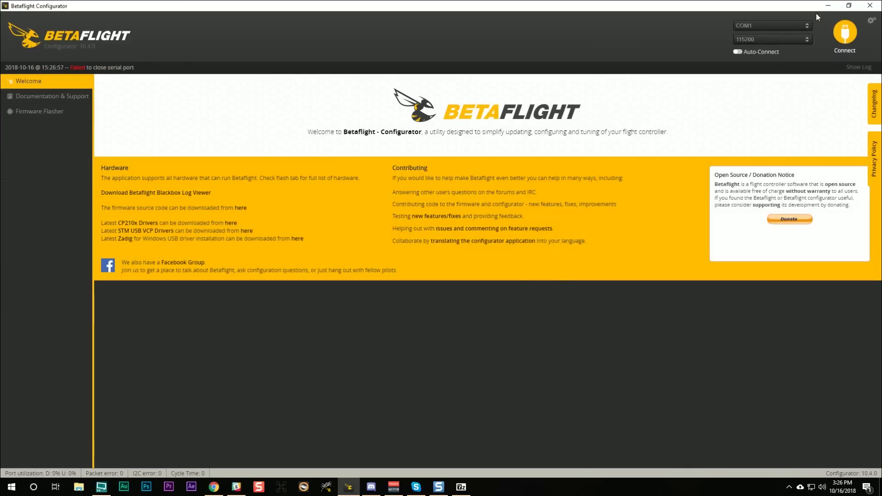
Reconnect and switch the Accelerometer, Barometer and Magnetometer toggles back on.
click(848, 40)
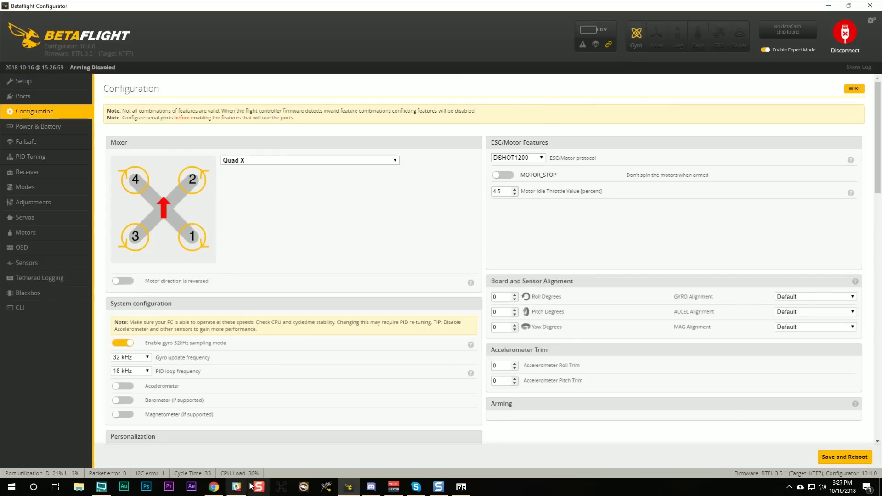
scroll(243, 404, down, 9)
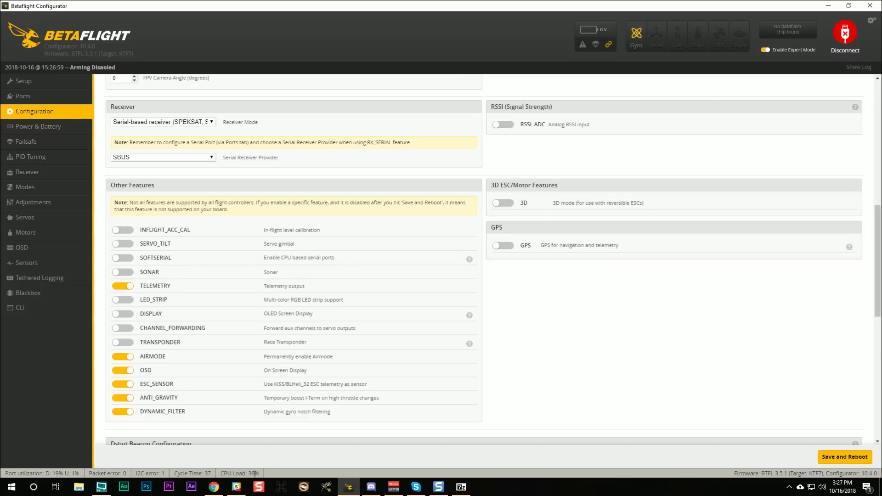
scroll(138, 434, up, 1)
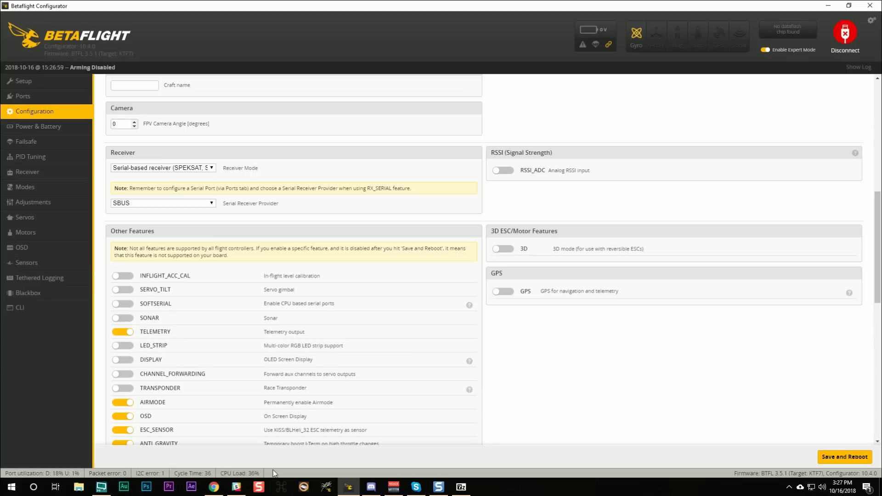
scroll(123, 247, up, 4)
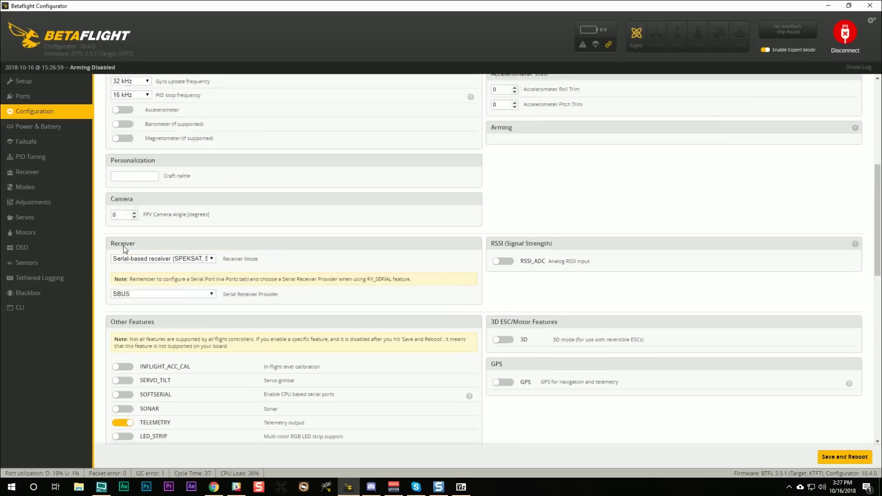
click(131, 205)
click(130, 217)
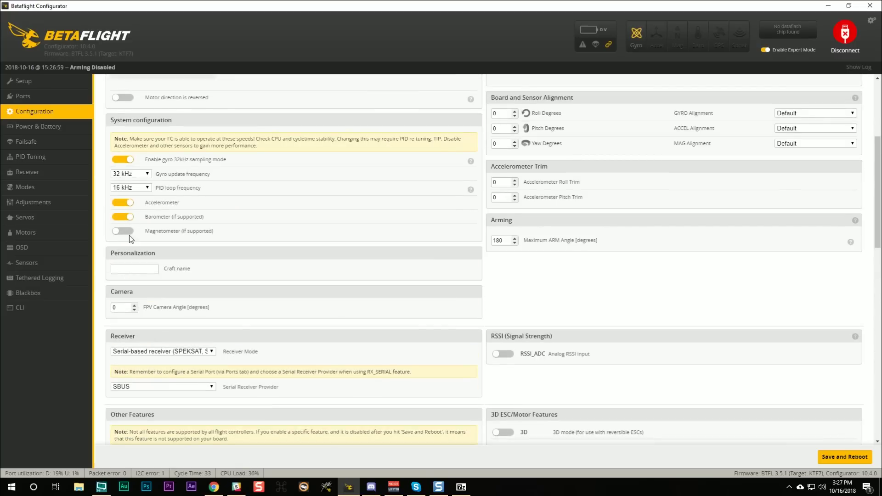
click(129, 232)
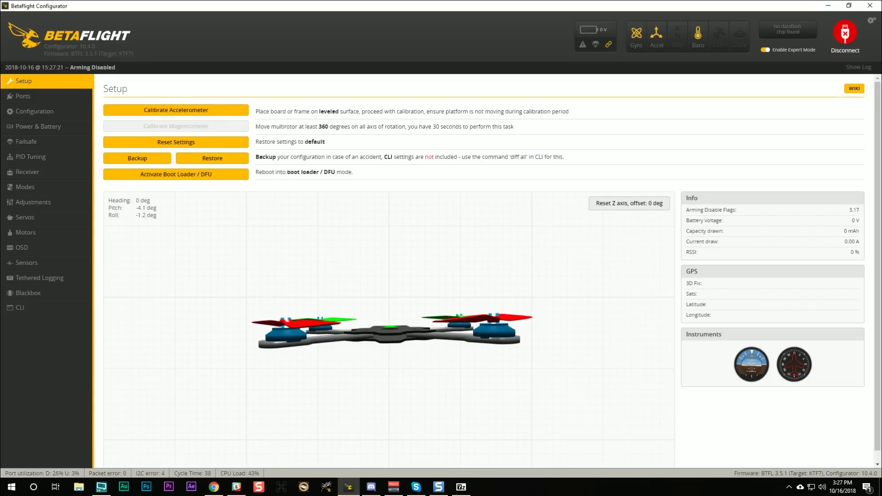
Review System configuration and Other Features, briefly highlighting the DYNAMIC_FILTER entry.
click(34, 111)
scroll(336, 289, down, 3)
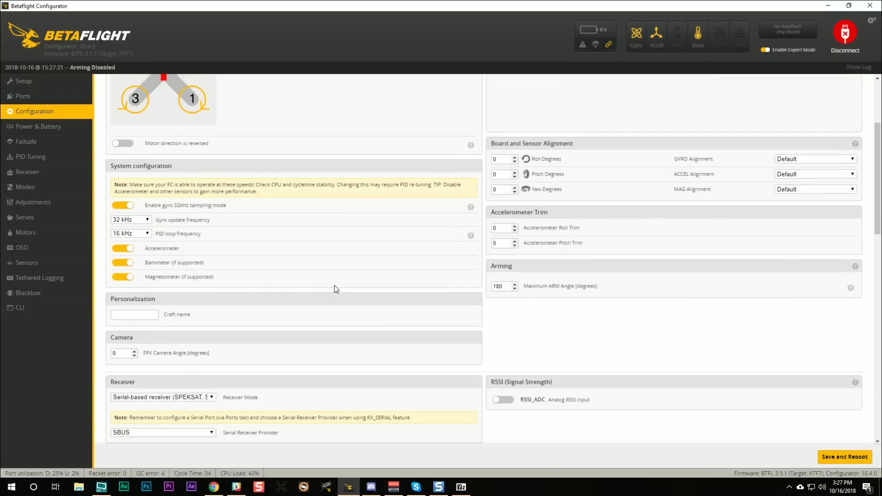
scroll(336, 289, down, 8)
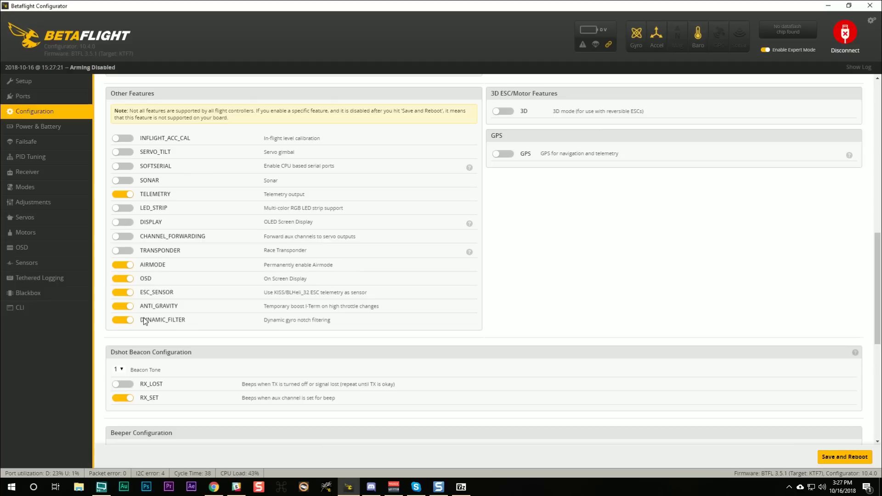
drag(144, 320, 216, 323)
click(215, 332)
scroll(221, 330, up, 6)
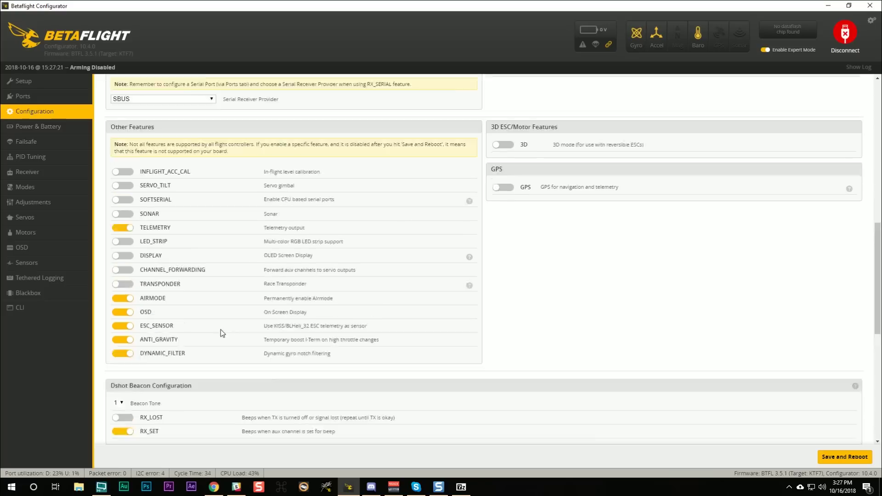
scroll(221, 330, up, 4)
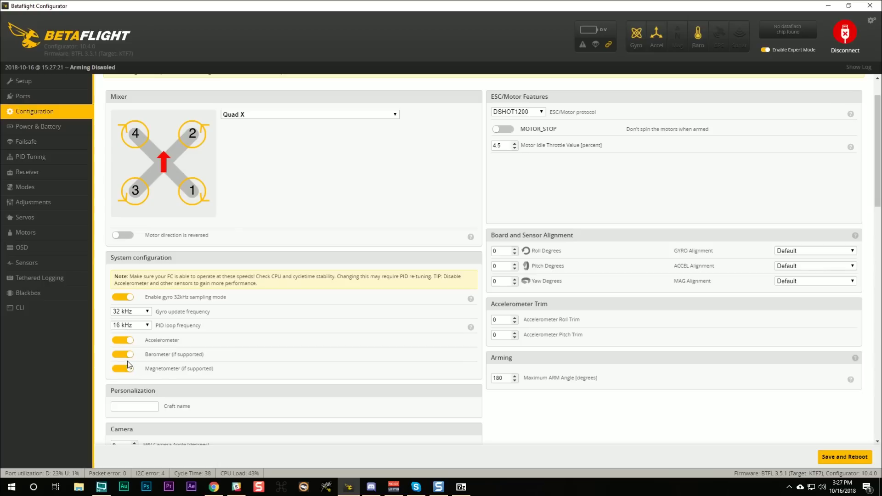
Turn off 32 kHz gyro sampling, set PID loop frequency to 8 kHz, then save and reboot.
click(133, 326)
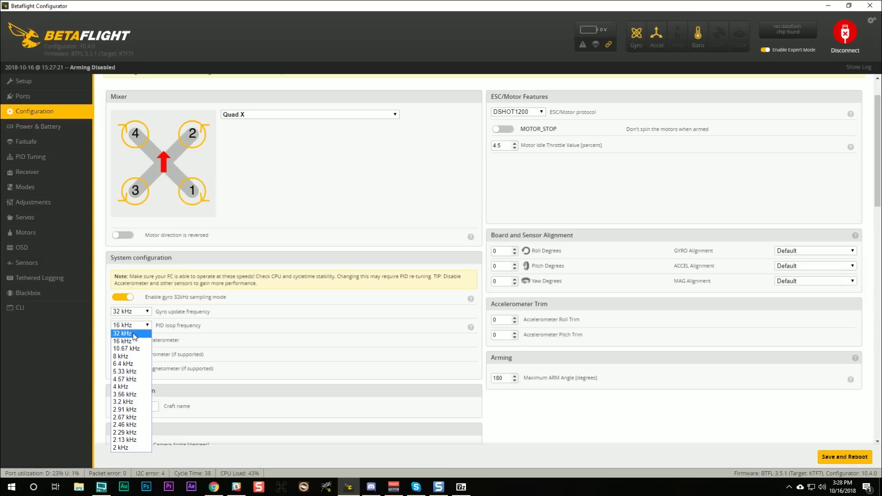
click(134, 334)
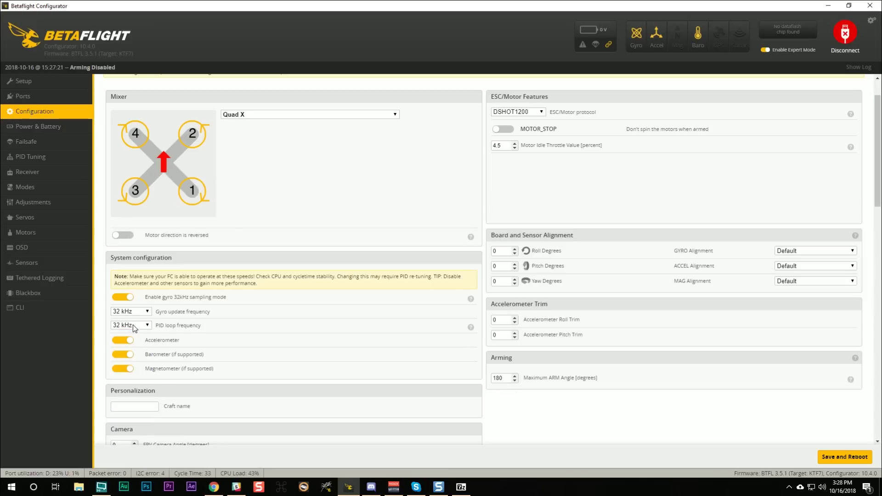
click(133, 325)
click(131, 342)
click(128, 296)
click(121, 327)
click(121, 333)
click(849, 458)
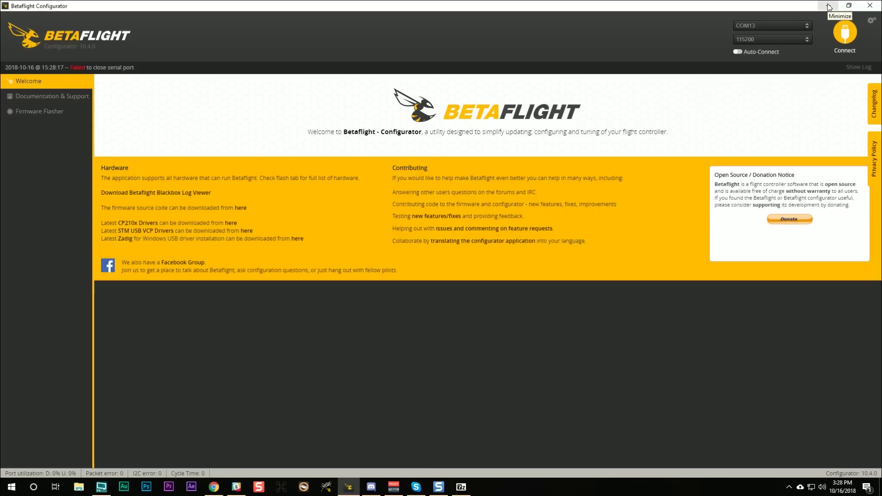
click(846, 36)
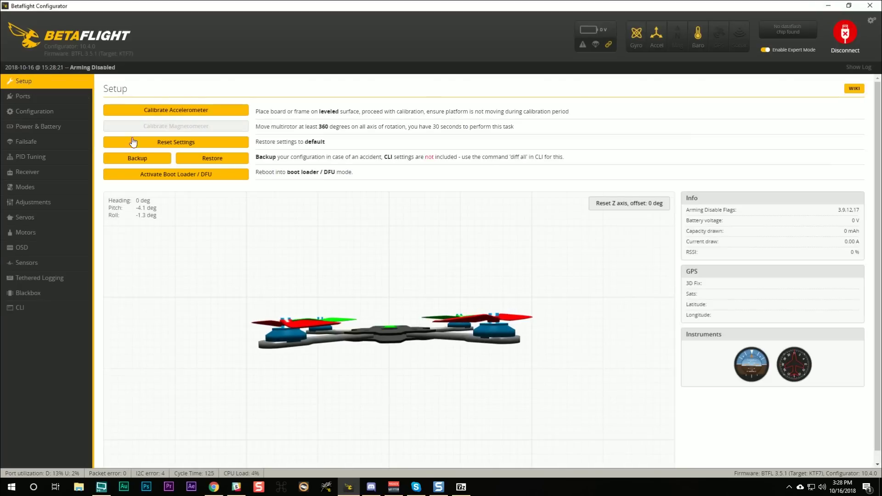
click(33, 112)
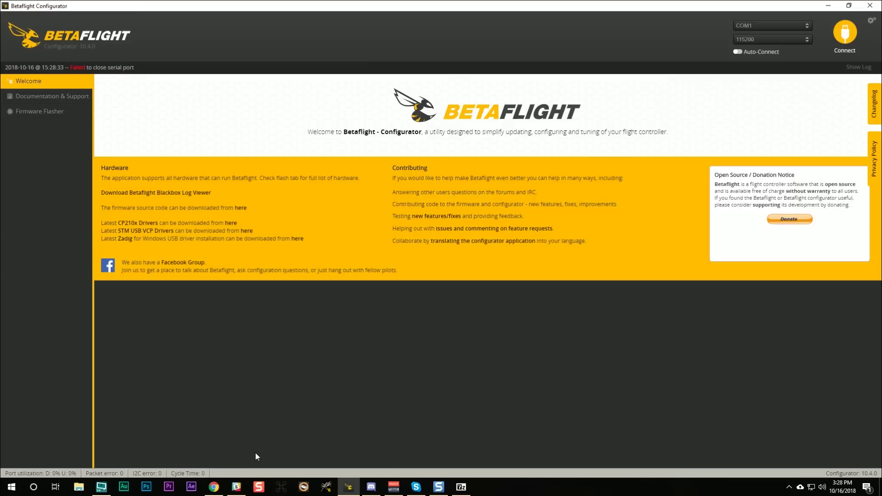
Connect the CLR4 board, turn off 32 kHz gyro sampling and set PID loop to 8 kHz.
click(845, 32)
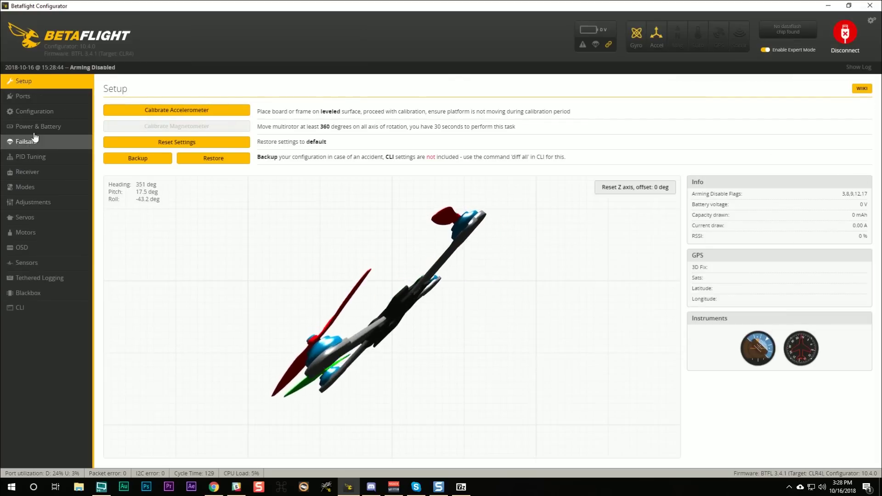
click(36, 111)
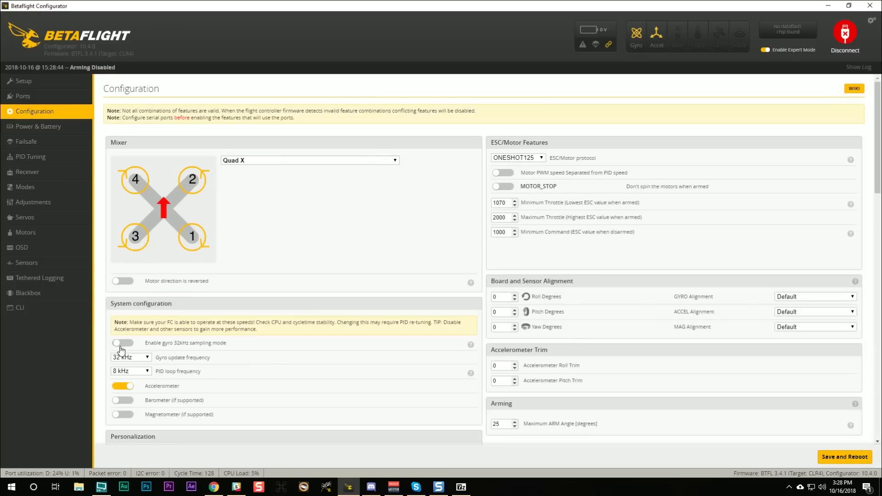
click(123, 343)
click(124, 371)
click(128, 247)
Switch off the barometer, choose a DShot ESC protocol, save, reboot and reconnect.
scroll(259, 312, down, 1)
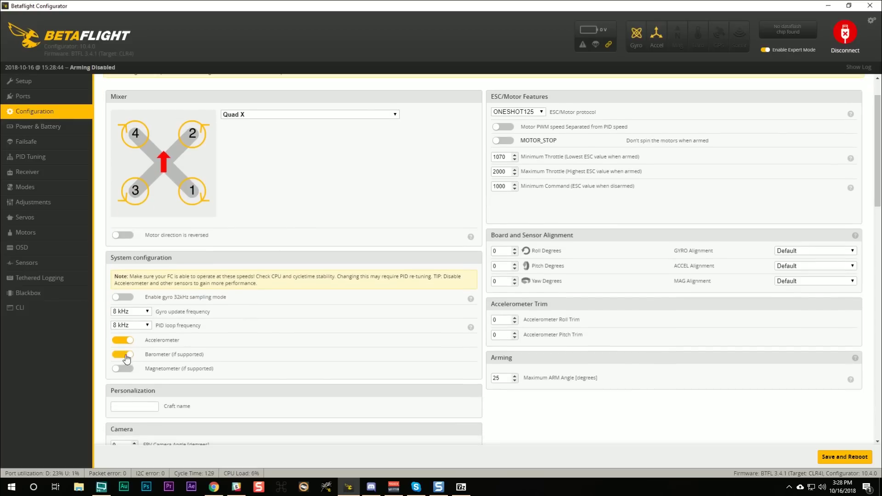
click(126, 355)
scroll(316, 332, up, 1)
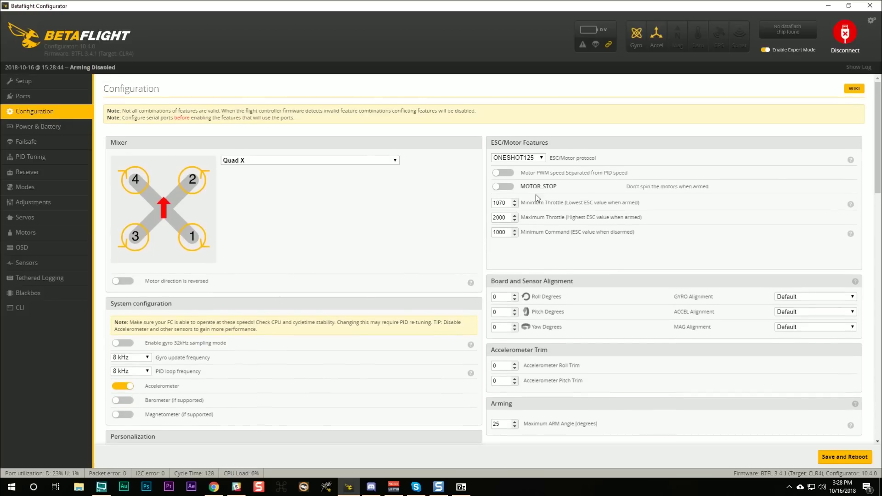
click(533, 159)
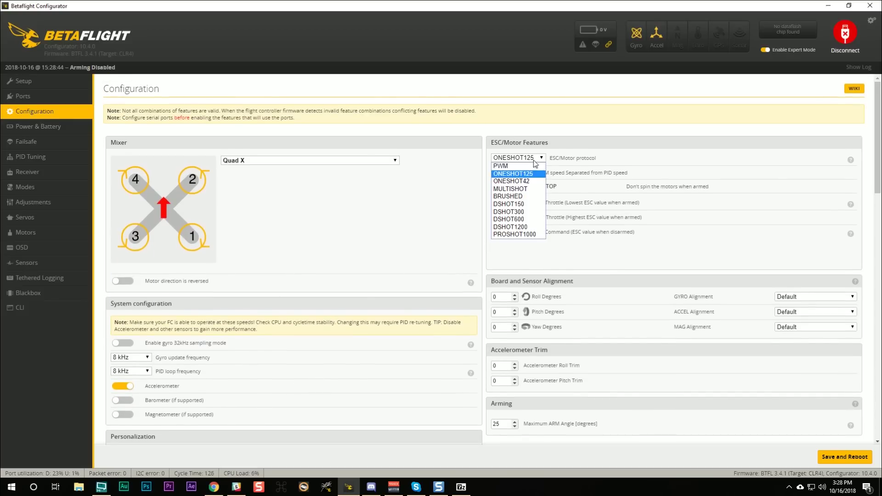
click(505, 227)
scroll(342, 250, down, 10)
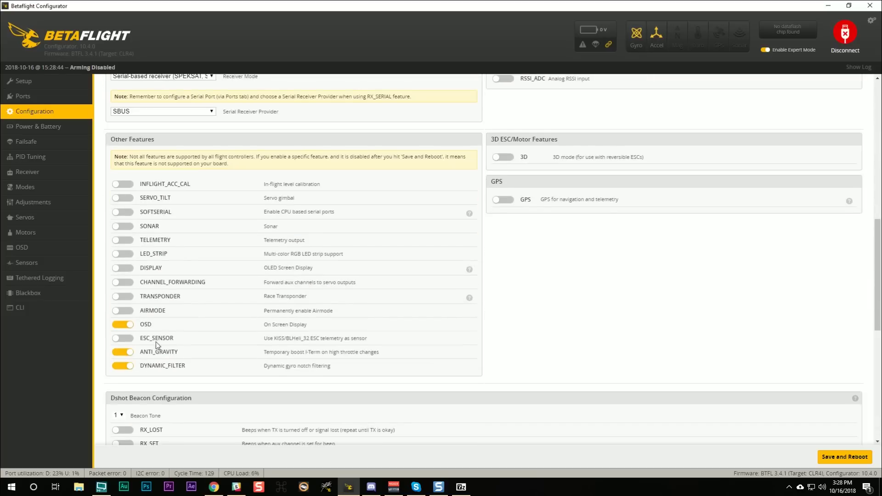
click(831, 458)
click(845, 35)
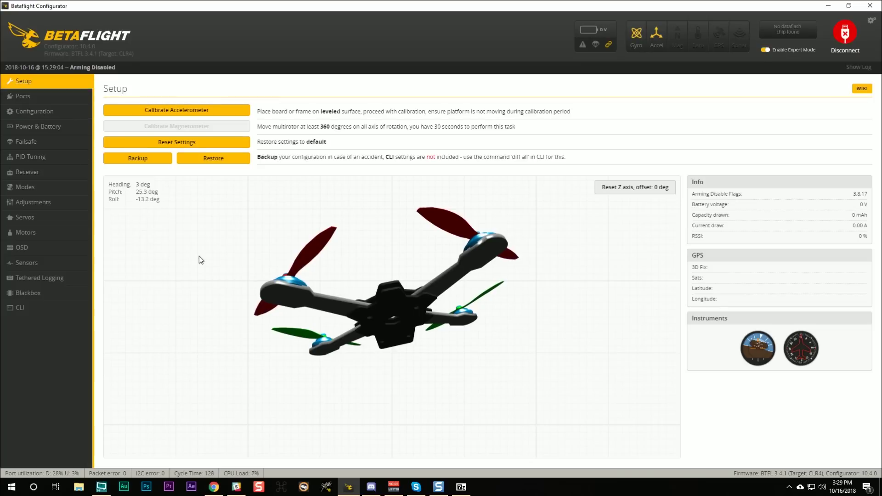
Enable 32 kHz sampling and try gyro at 16 kHz with PID loop at 8 kHz.
click(51, 110)
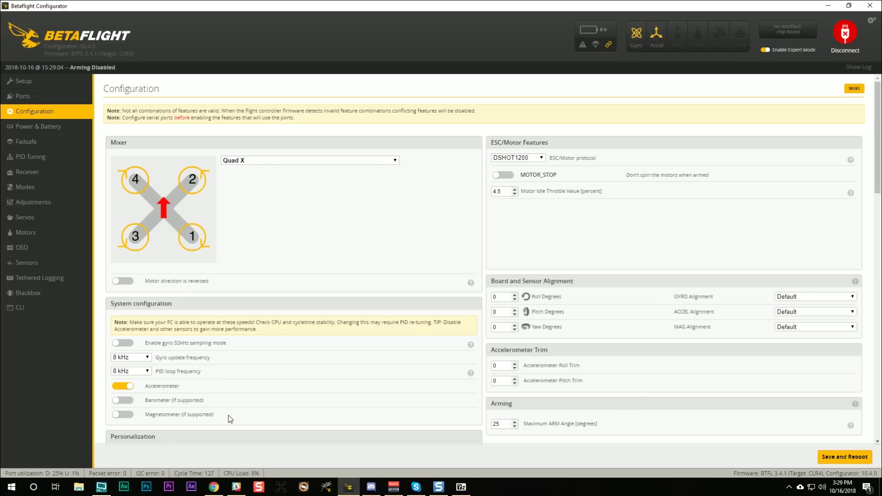
click(128, 345)
click(128, 356)
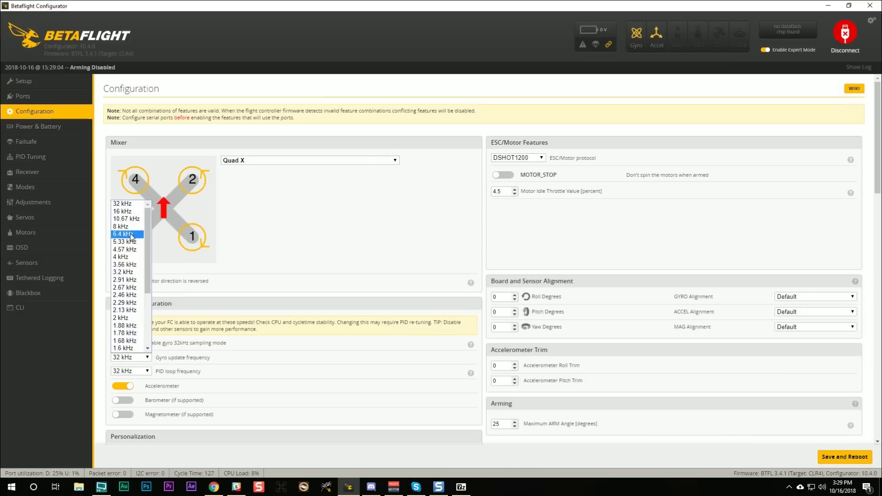
click(70, 378)
click(121, 358)
click(128, 212)
click(131, 371)
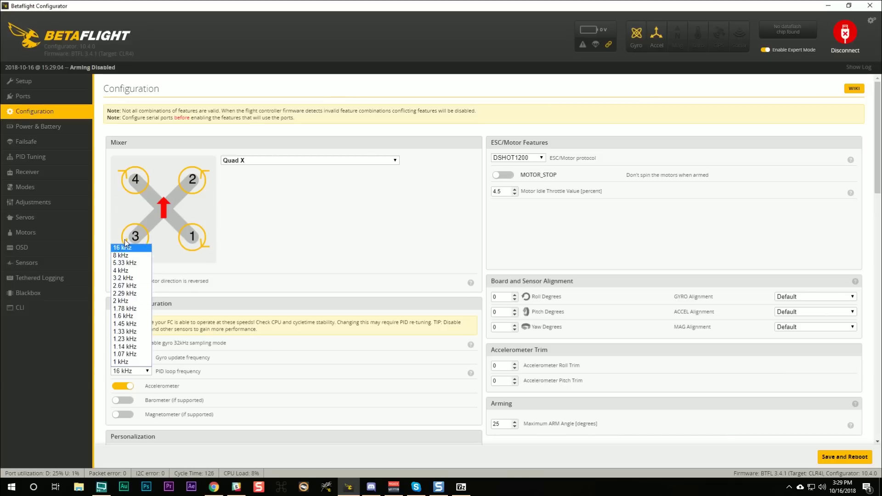
click(124, 256)
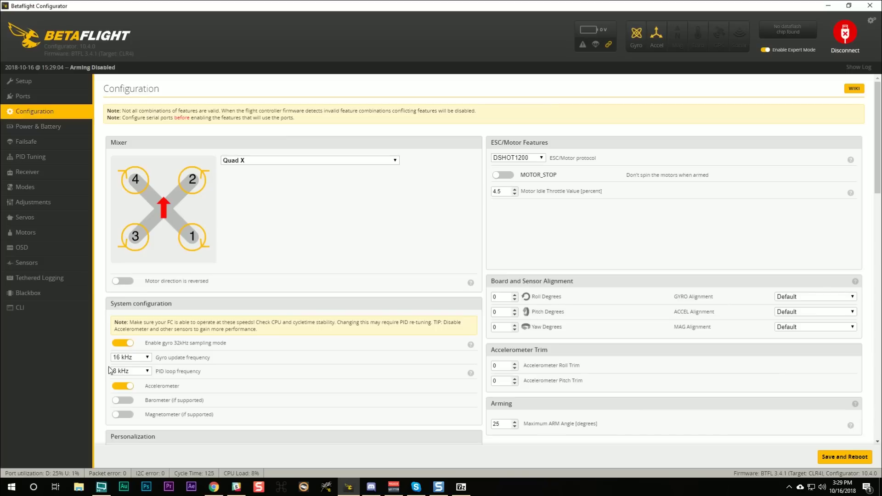
Turn 32 kHz gyro sampling back off, leaving gyro at 4 kHz and PID at 2 kHz.
drag(155, 356, 166, 379)
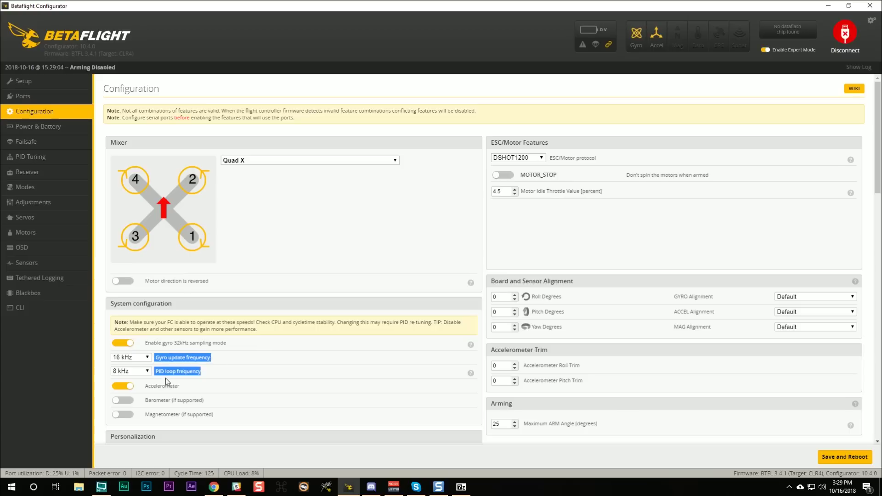
click(193, 361)
click(123, 343)
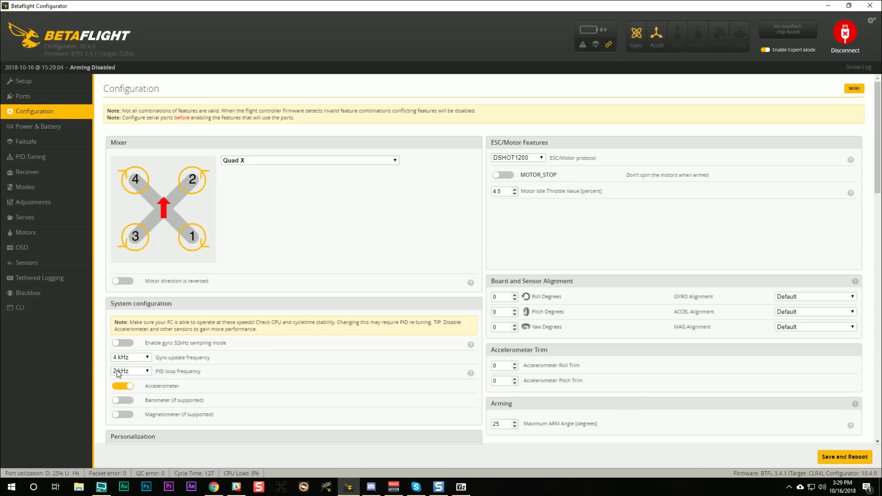
Run 'get overclock' in the CLI to read cpu_overclock: OFF, with 192, 216 and 240MHZ allowed.
click(19, 308)
text(get vo)
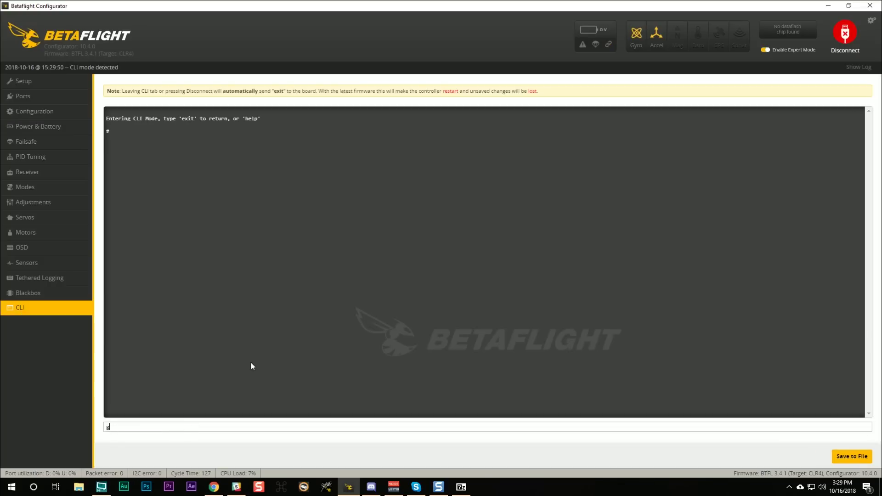
key(BackSpace)
key(BackSpace)
text(overclock)
key(Return)
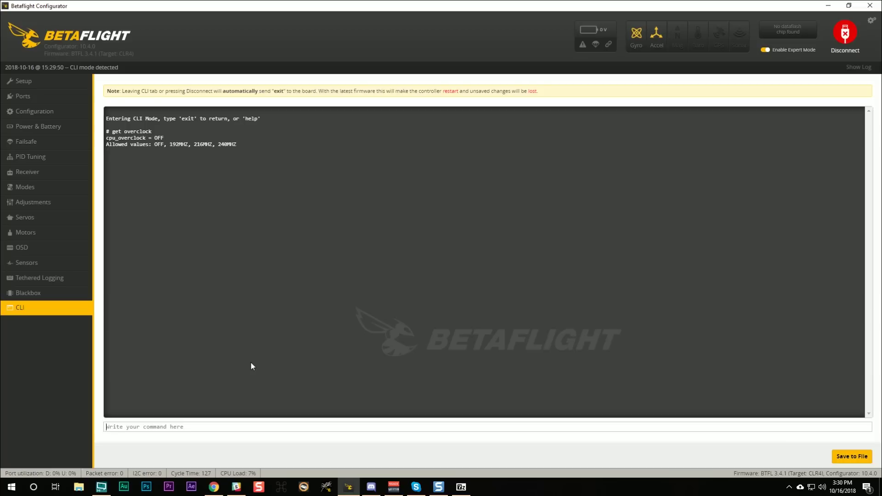
triple_click(115, 132)
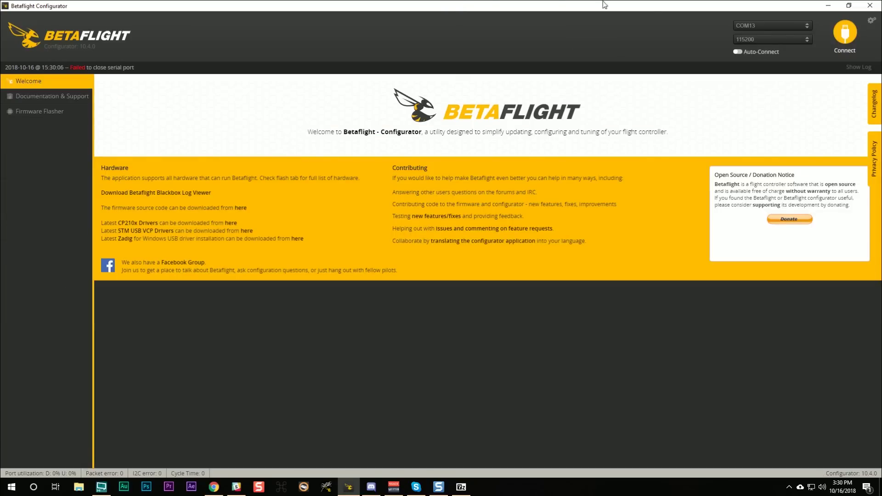
Connect to the KTF7 board and query 'get overclock' in the CLI.
click(843, 31)
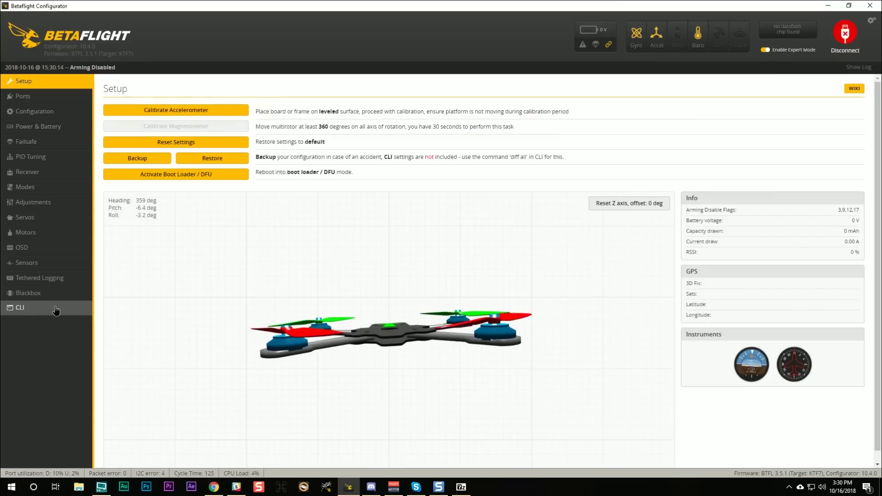
click(55, 307)
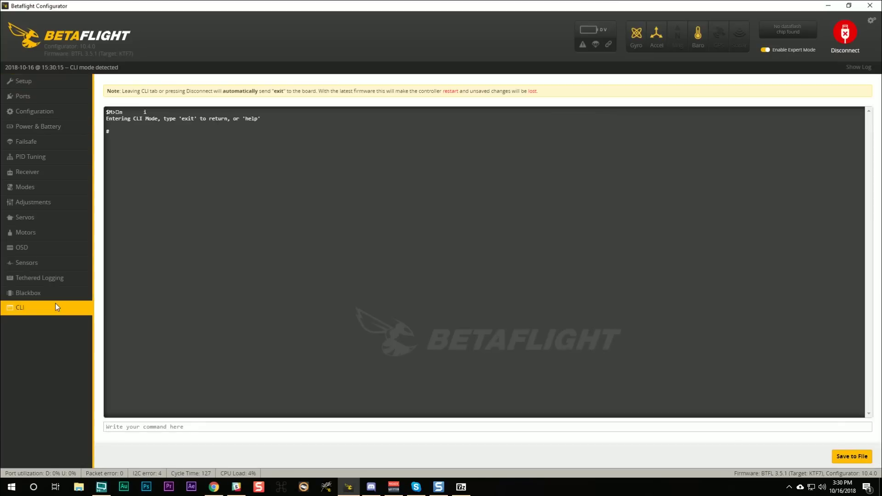
text(get overclock)
key(Return)
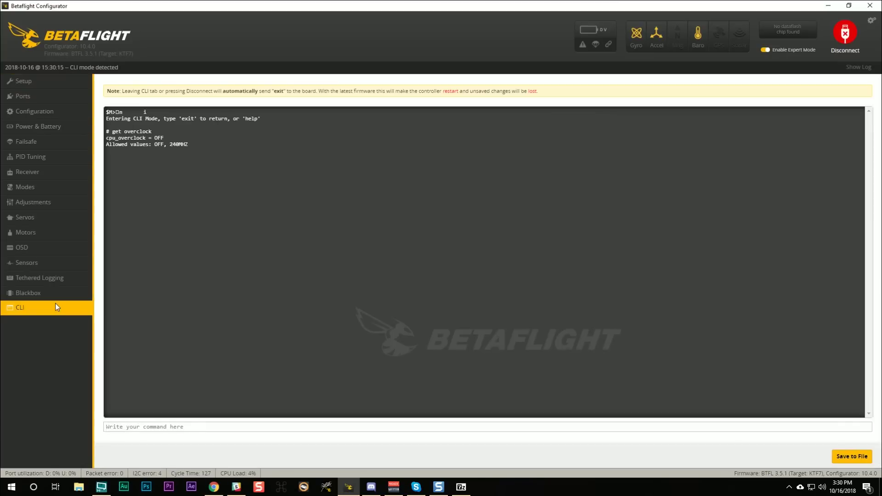
Set cpu_overclock=240mhz, save it to the board, and reconnect.
text(set cpu_ov)
text(erclock=240mhz)
key(Return)
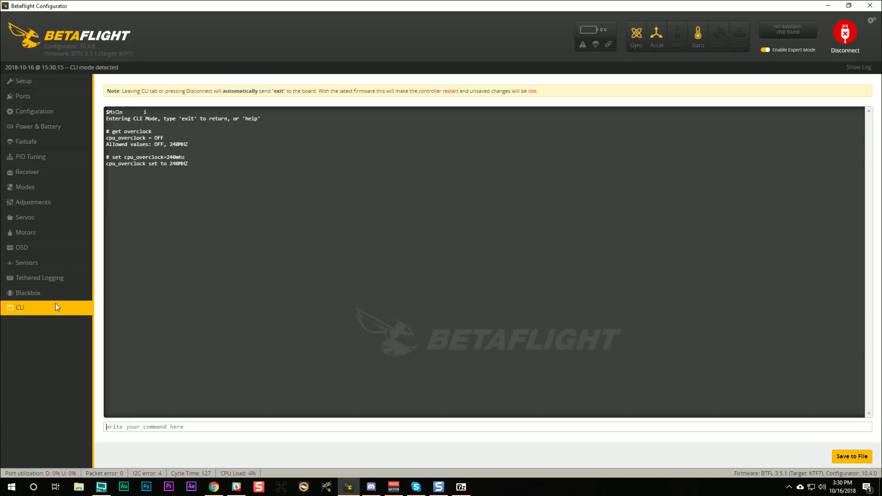
text(save)
key(Return)
click(846, 36)
click(847, 37)
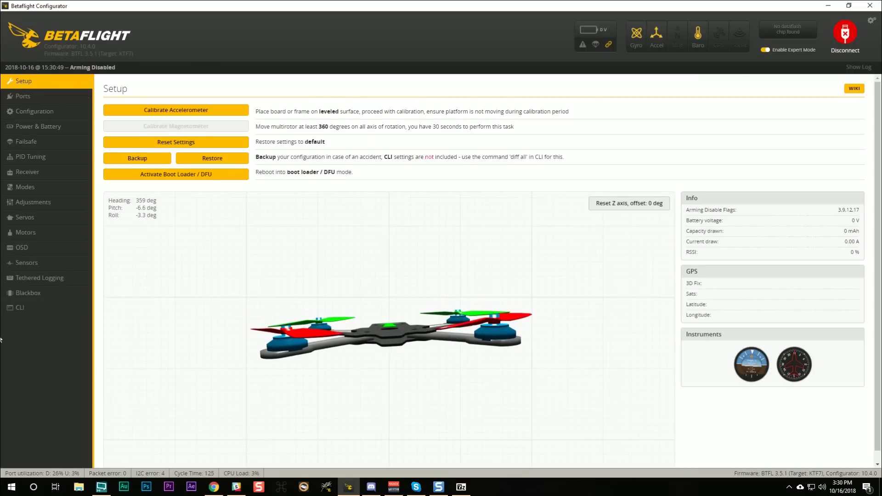
Enable 'gyro 32kHz sampling mode' in Configuration, save and reboot, then reconnect.
click(36, 115)
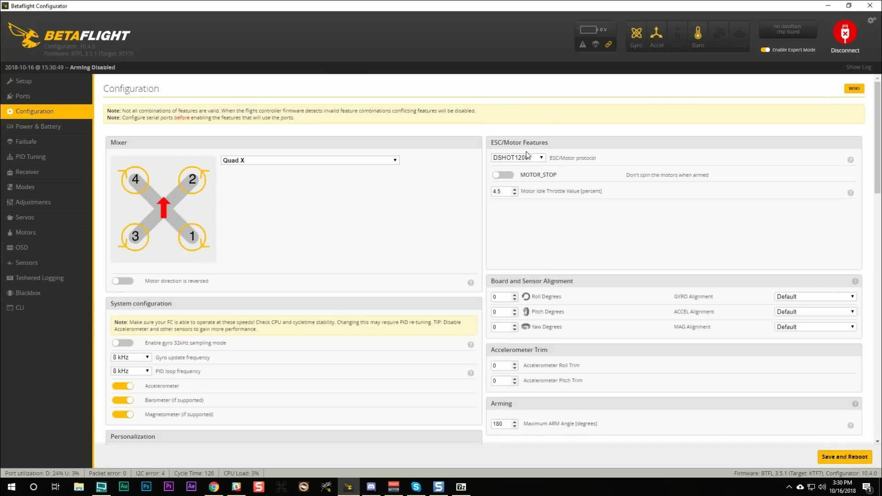
click(124, 344)
click(845, 457)
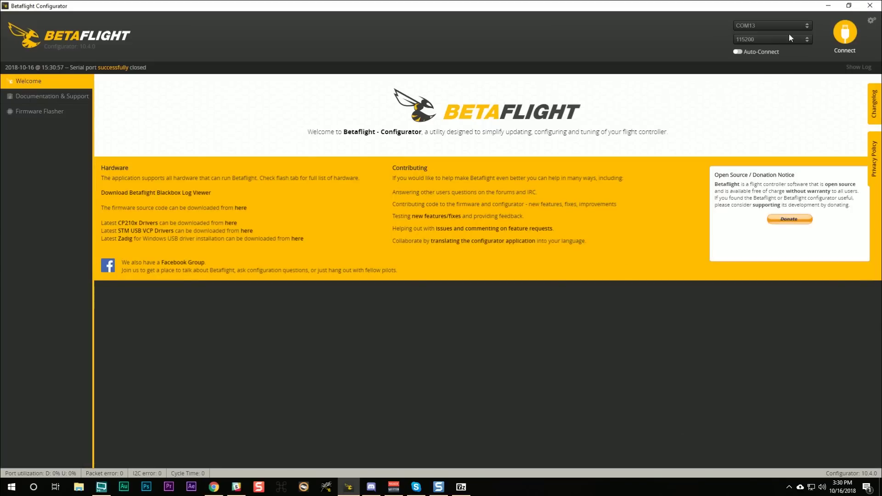
click(846, 33)
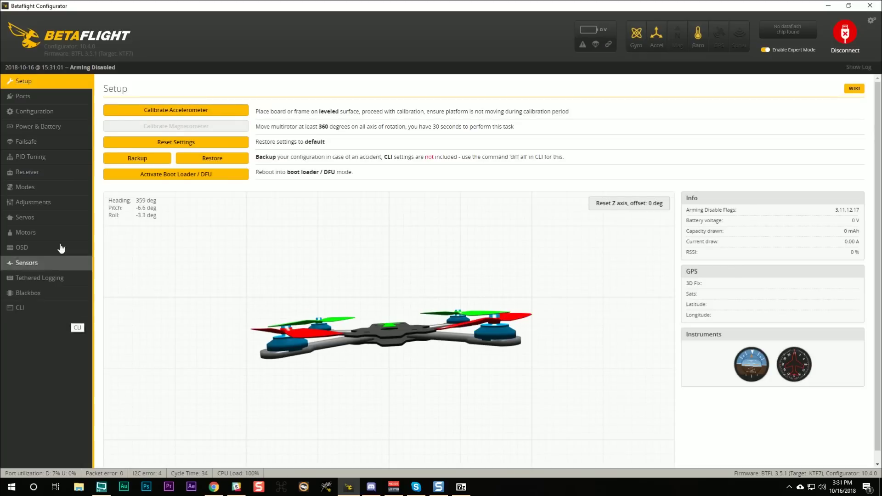
Turn off 32 kHz gyro sampling so gyro and PID loop return to 8 kHz, then save and reboot.
click(51, 111)
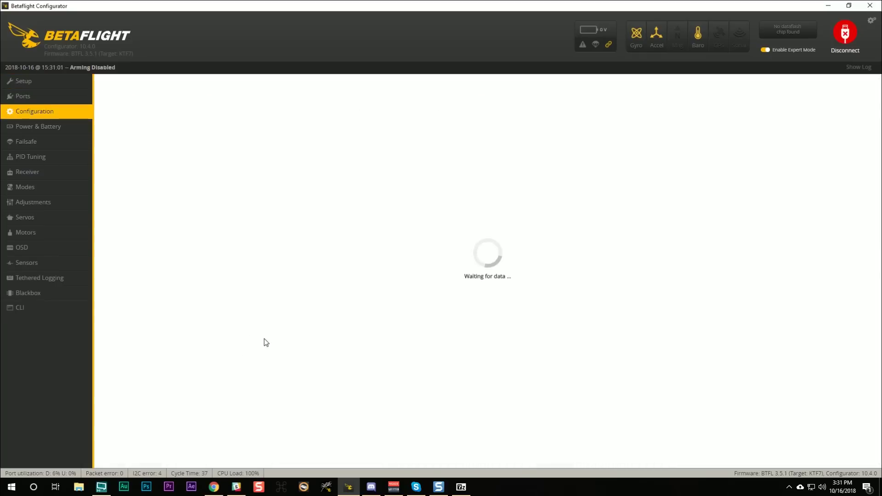
drag(219, 474, 260, 475)
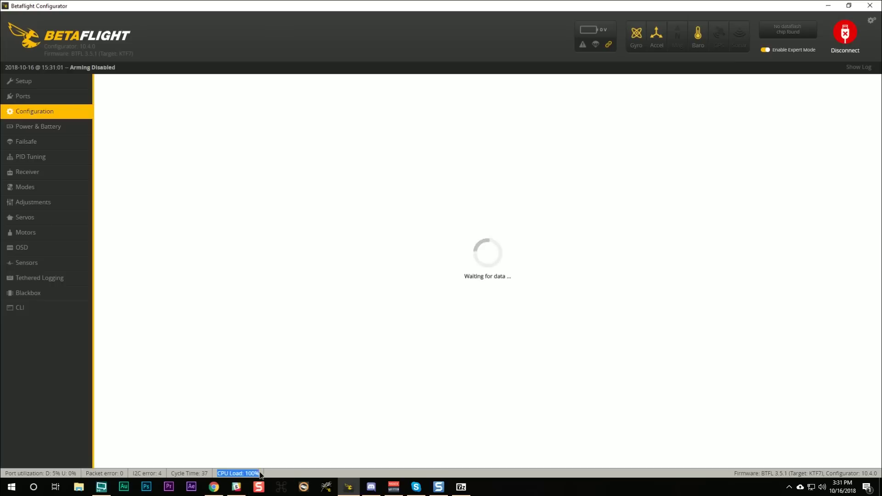
click(260, 475)
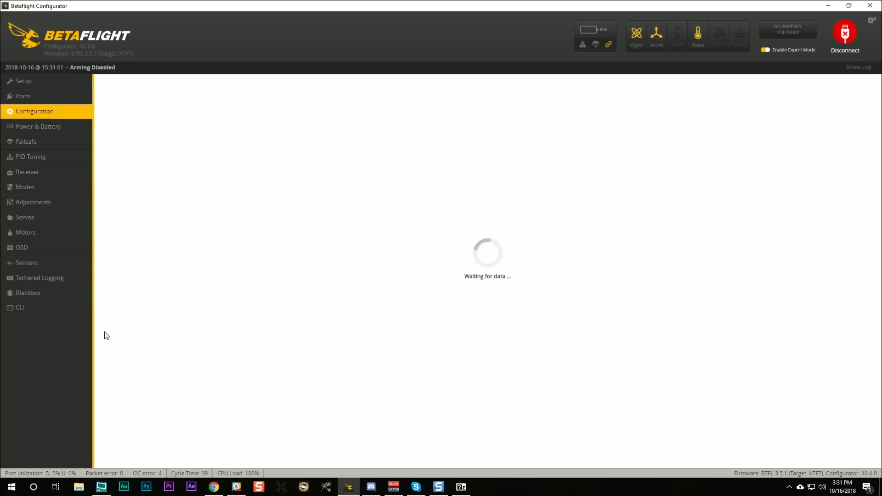
click(130, 344)
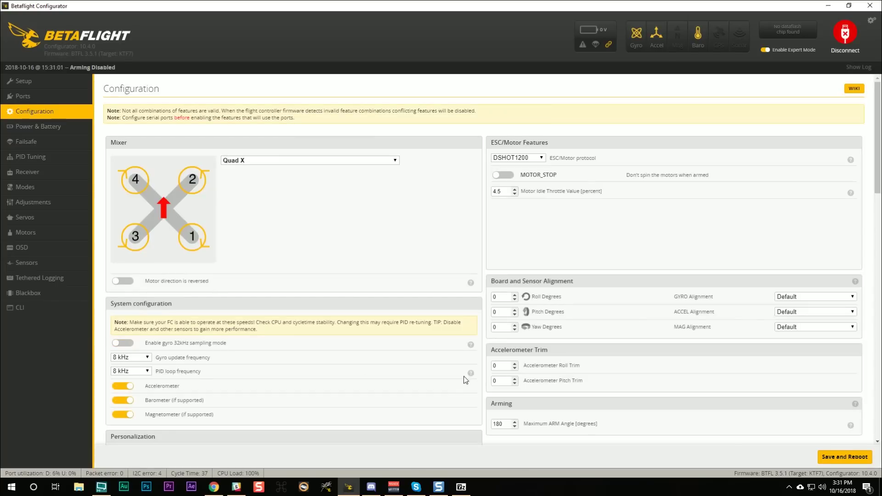
click(849, 459)
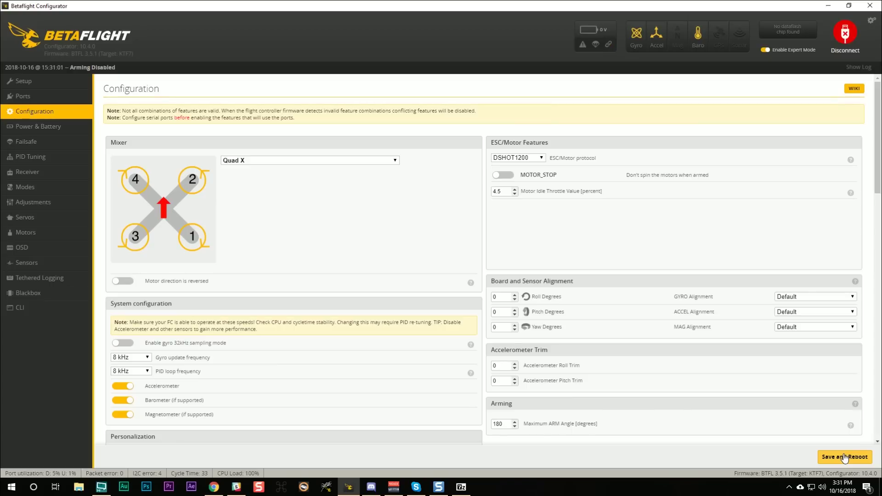